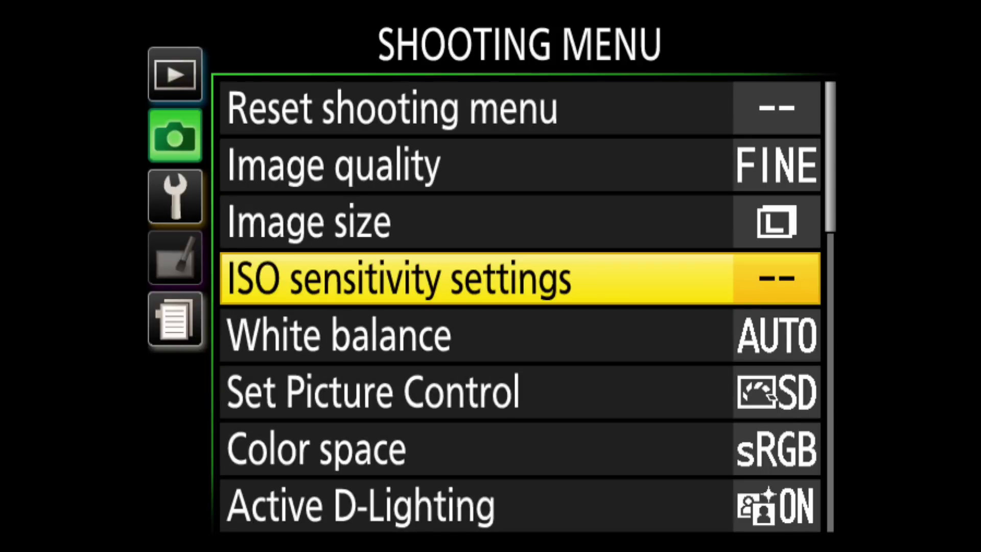
- Turn Auto ISO sensitivity control off in the ISO sensitivity settings
key(Return)
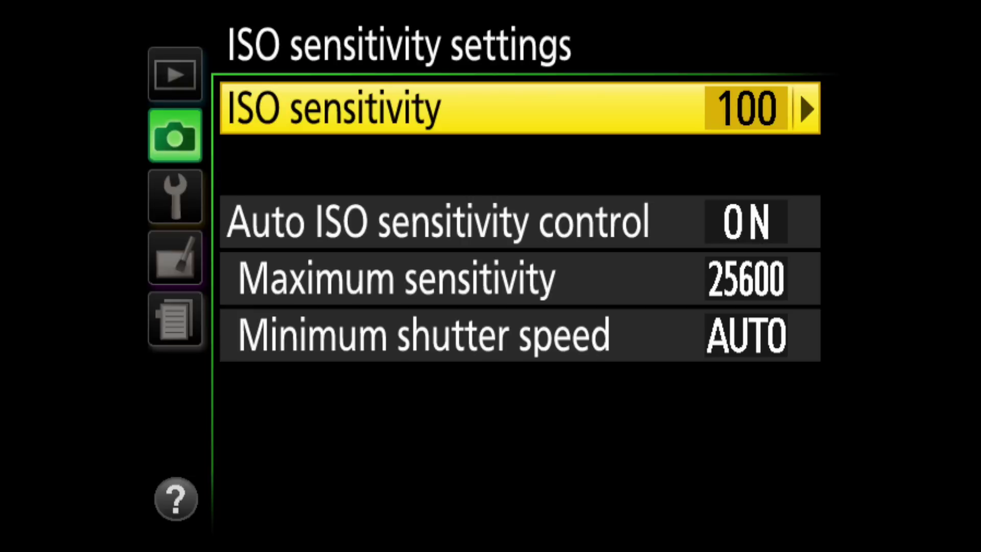
key(Down)
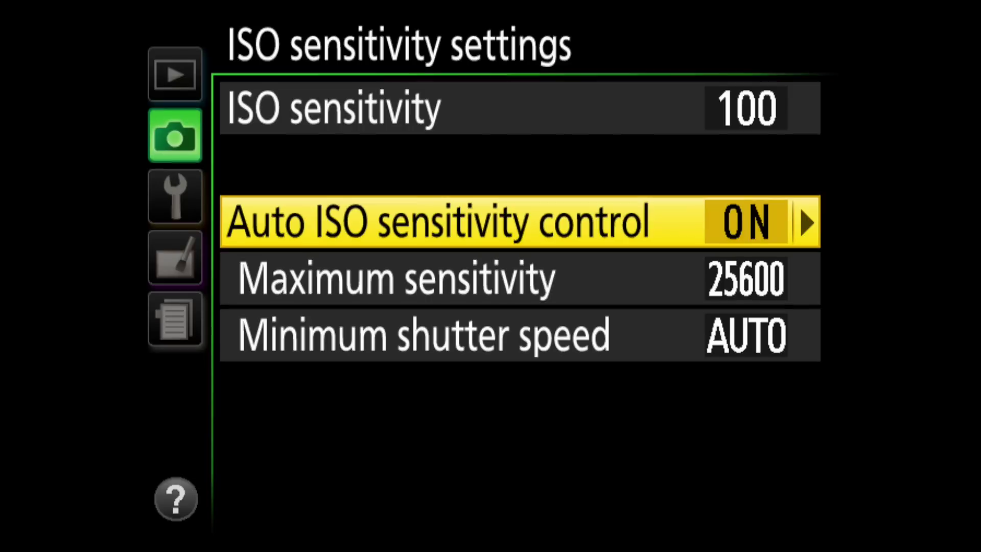
key(Right)
key(Down)
key(Return)
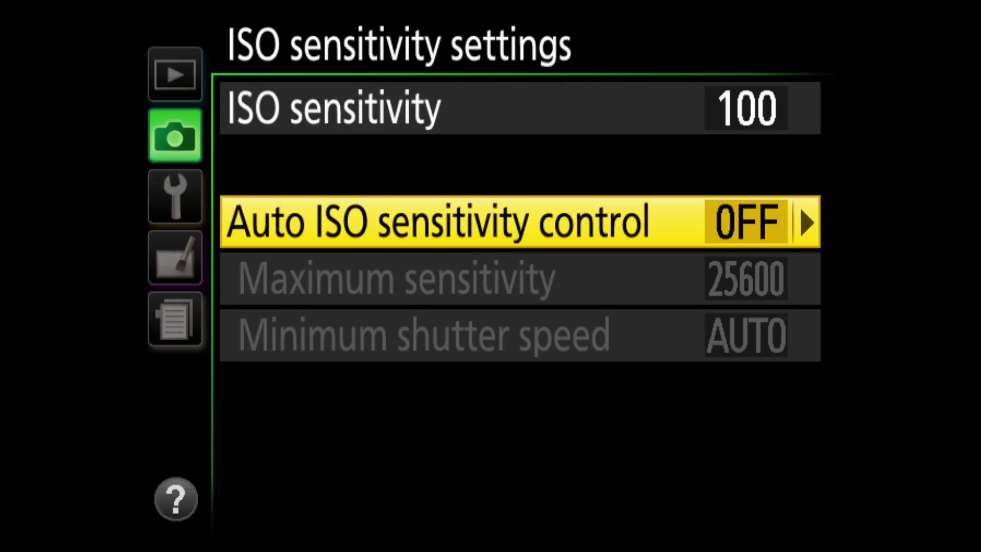
- Browse ISO values up to 25600, keep ISO 100, and return to live view
key(Up)
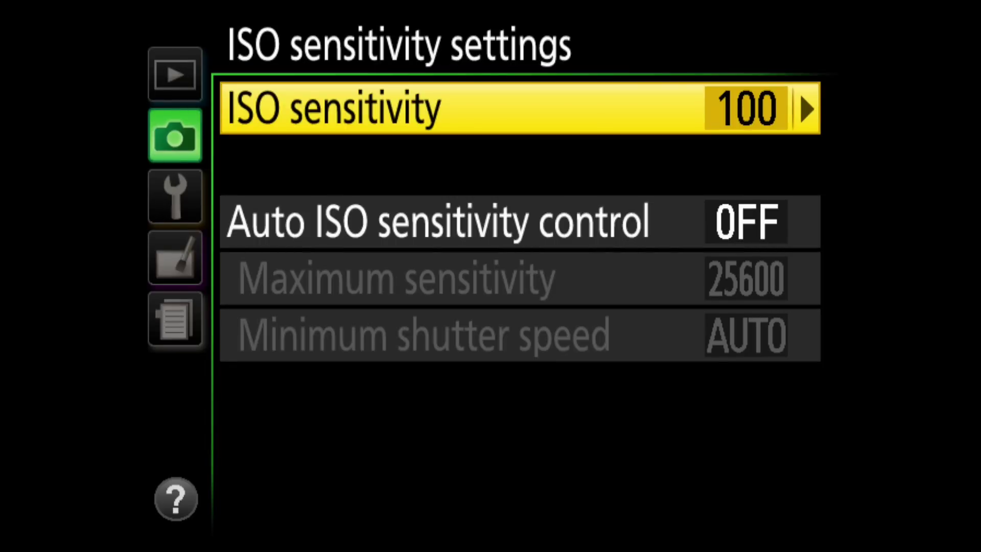
key(Right)
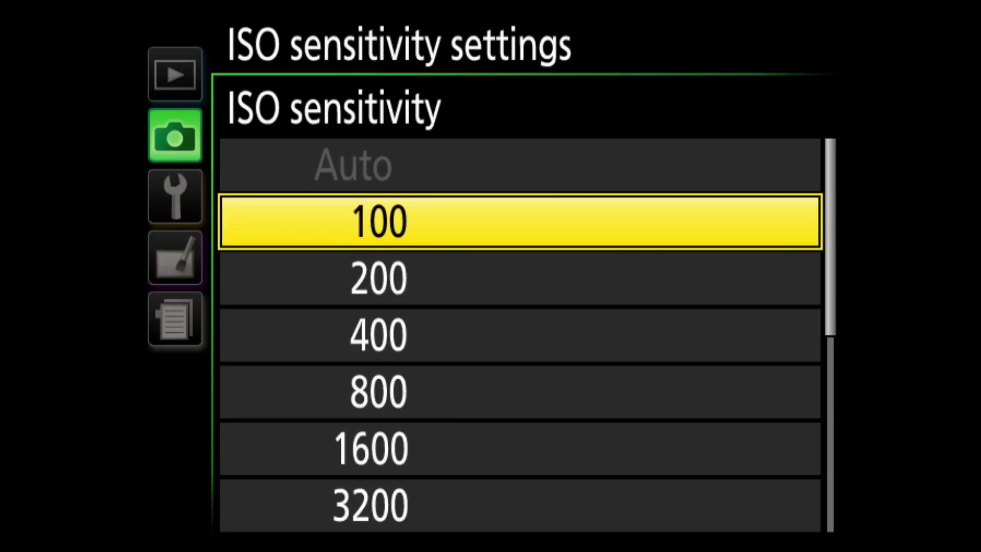
key(Down)
key(Down)
key(Down)
key(Down)
key(Down)
key(Down)
key(Down)
key(Down)
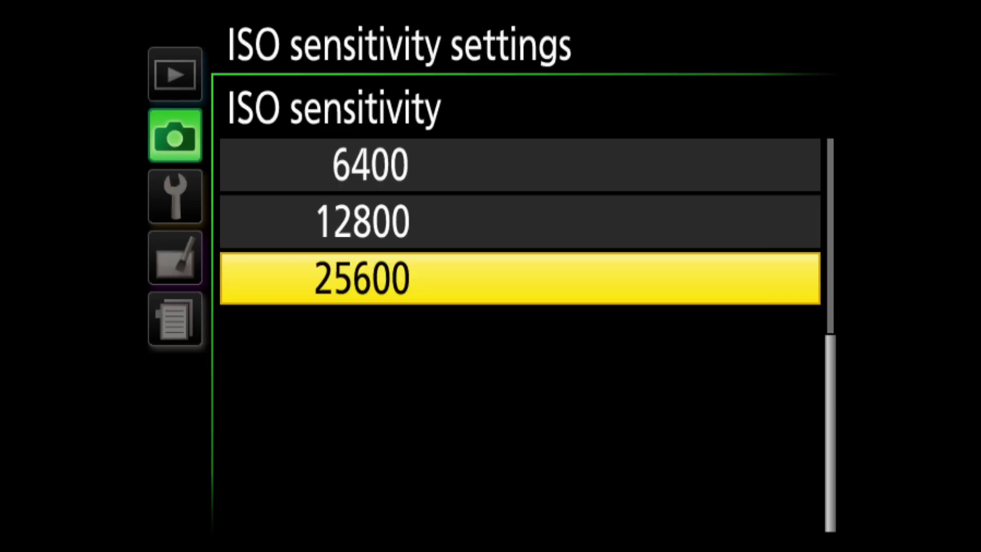
key(Up)
key(Up)
key(Up)
key(Up)
key(Up)
key(Up)
key(Up)
key(Up)
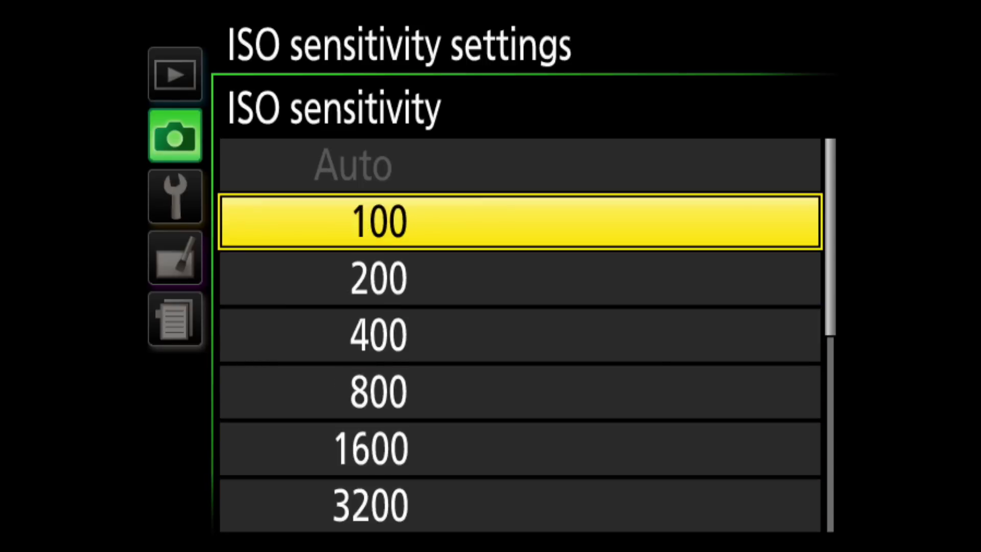
key(Return)
key(Escape)
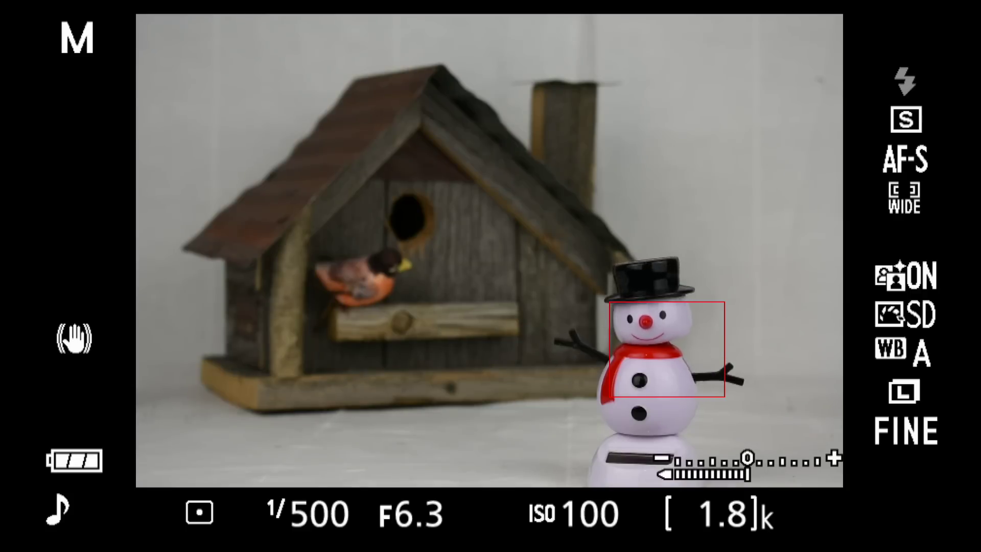
- On the shooting info display, slow the shutter speed from 1/500 to 1/60
key(Escape)
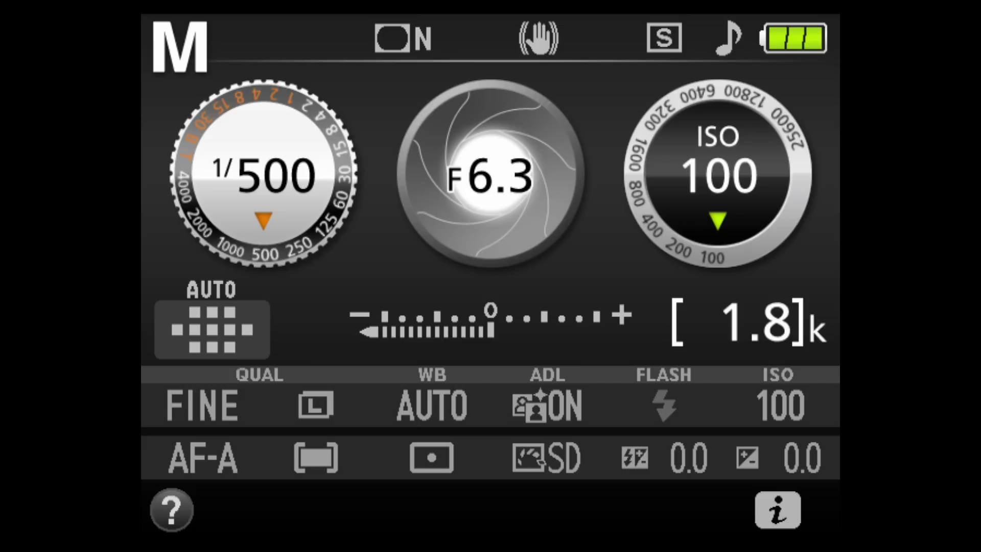
key(Left)
key(Left)
key(Left)
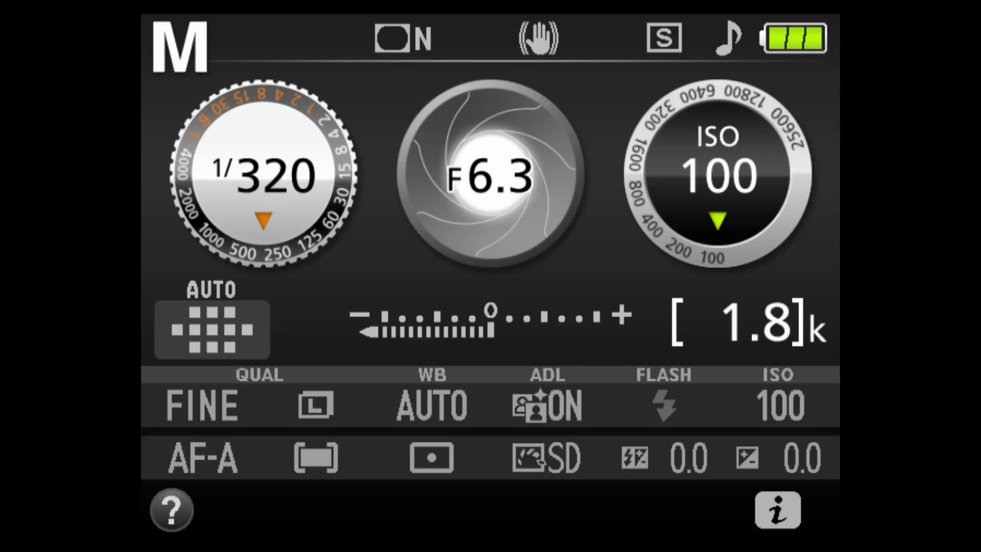
key(Left)
key(Left)
key(Left)
key(Left)
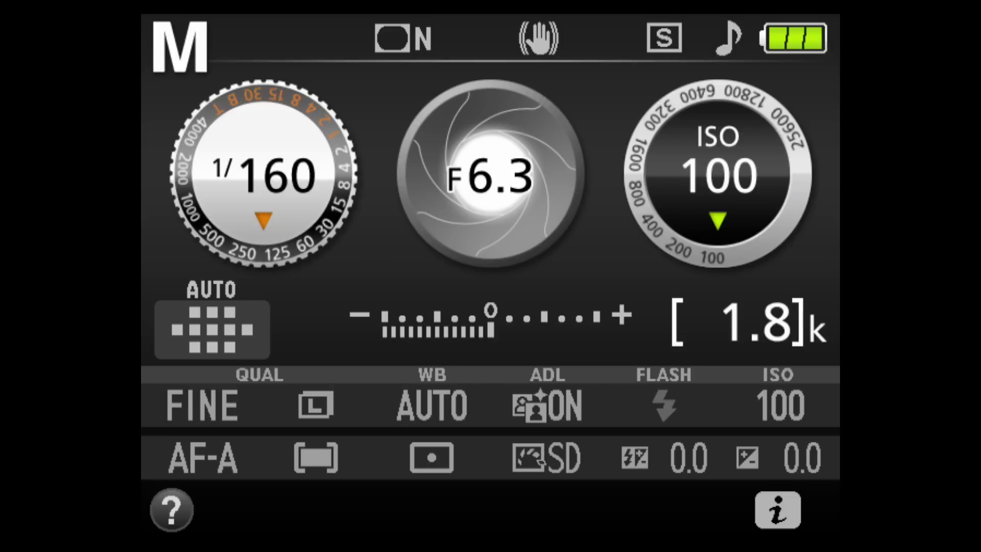
key(Left)
key(Left)
key(Left)
key(Left)
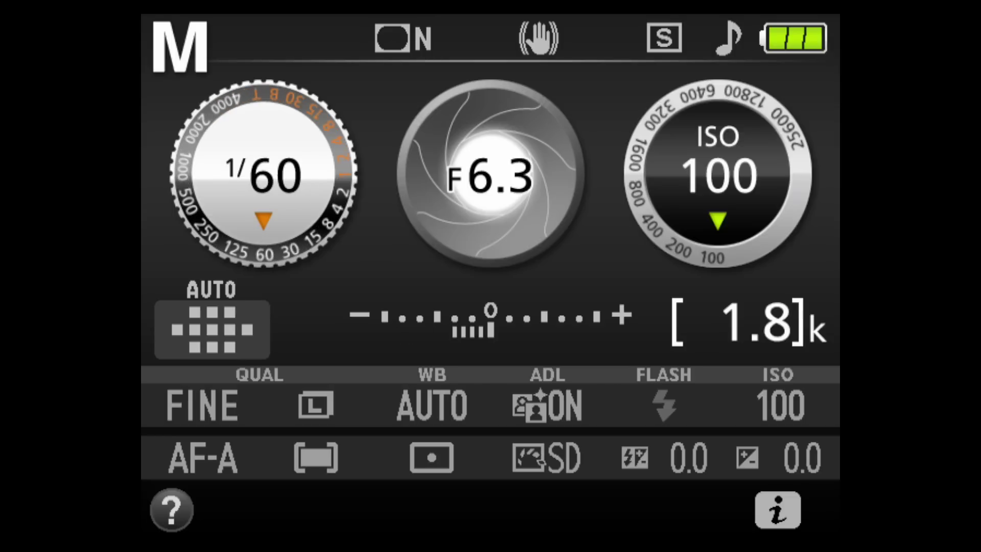
key(Left)
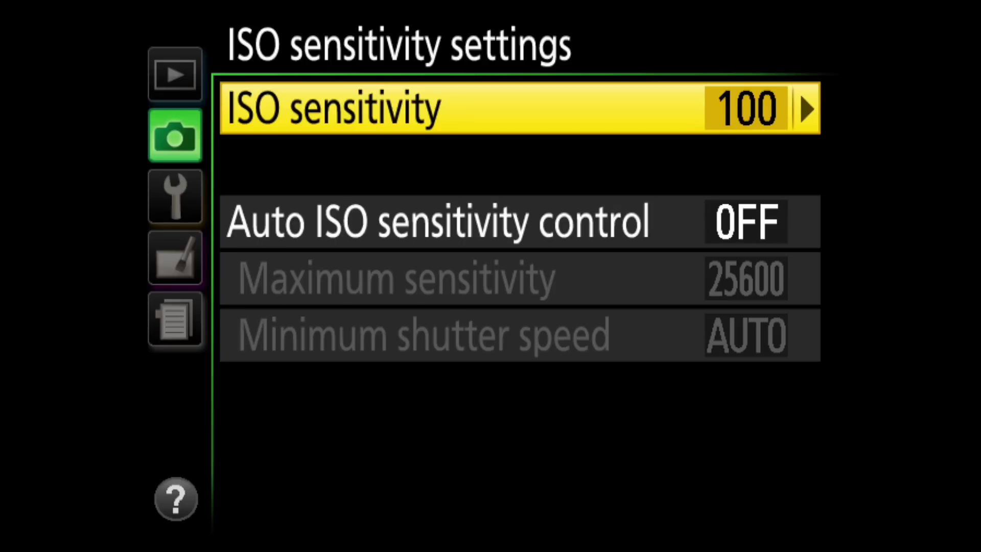
- Apply ISO 25600 and test it in live view with the command dials
key(Right)
key(Down)
key(Down)
key(Down)
key(Down)
key(Down)
key(Down)
key(Down)
key(Down)
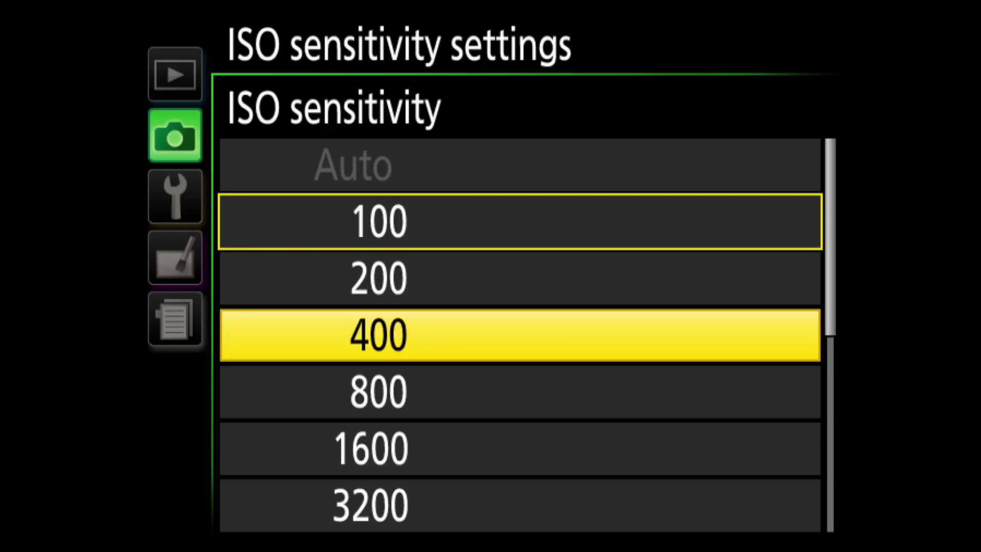
key(Return)
scroll(307, 514, up, 5)
scroll(307, 514, up, 10)
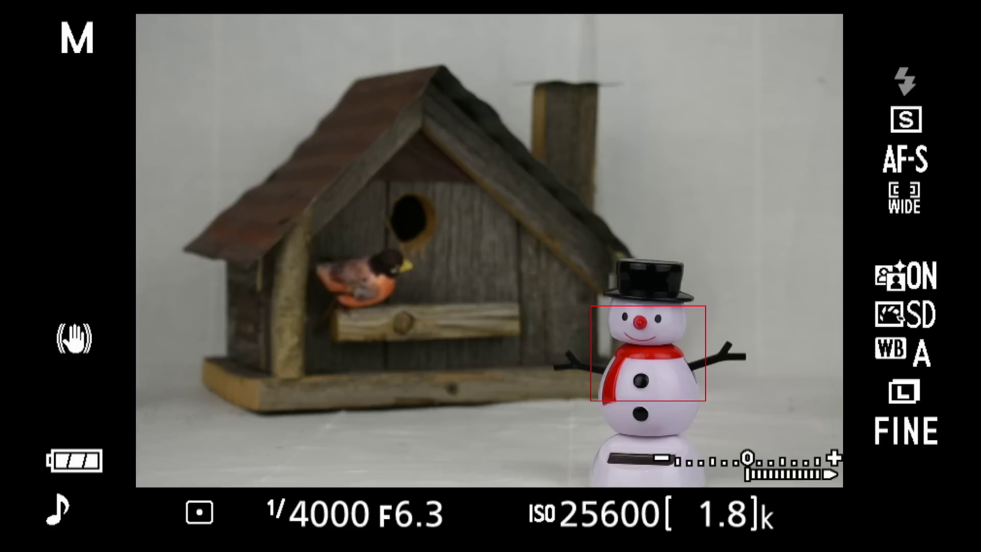
scroll(409, 513, up, 7)
scroll(408, 514, up, 1)
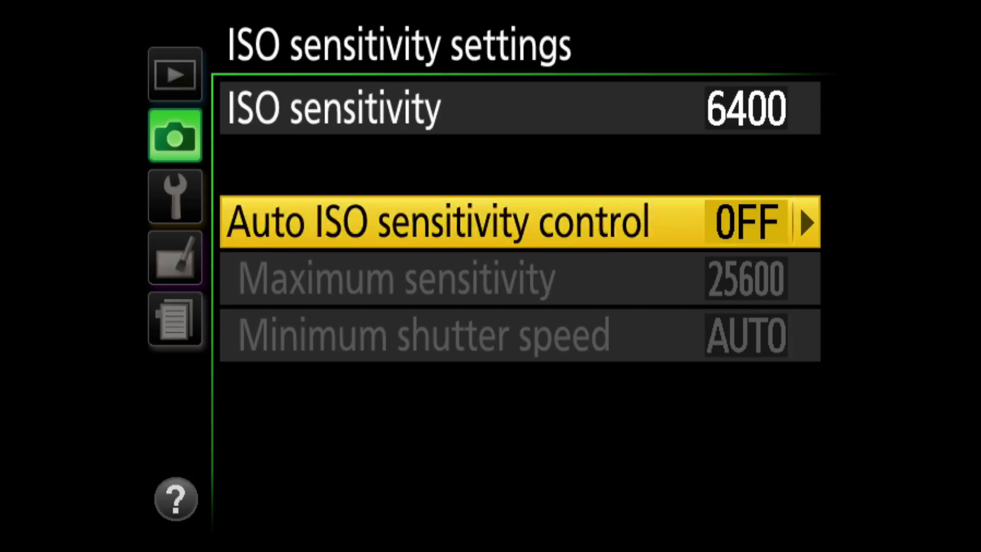
- Turn Auto ISO on with maximum sensitivity 6400 and minimum shutter speed 1/60 s
key(Right)
key(Up)
key(Return)
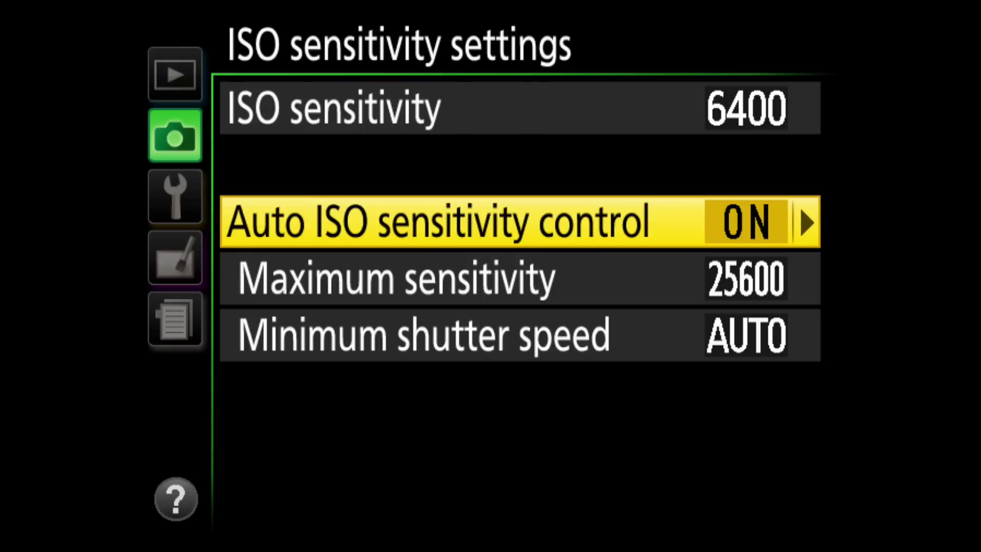
key(Down)
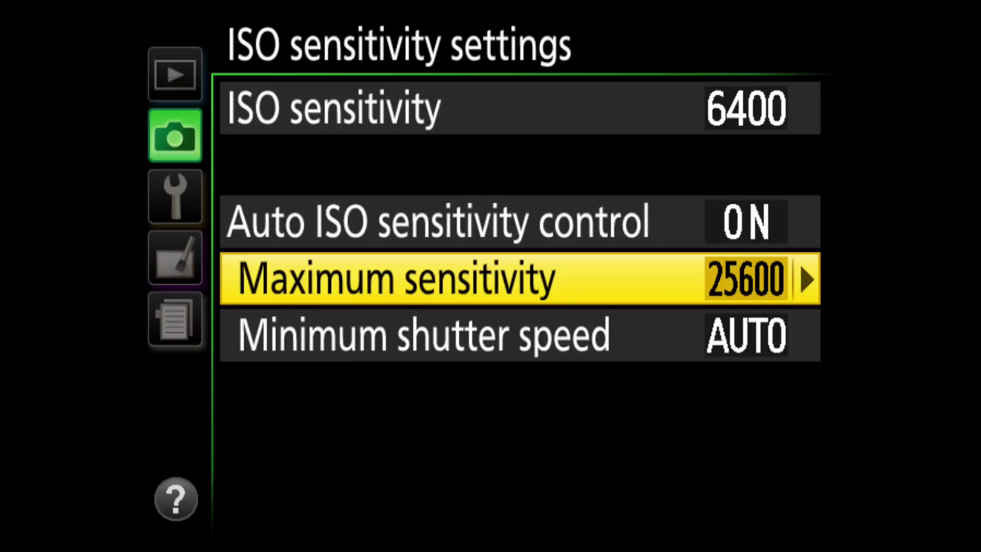
key(Right)
key(Up)
key(Up)
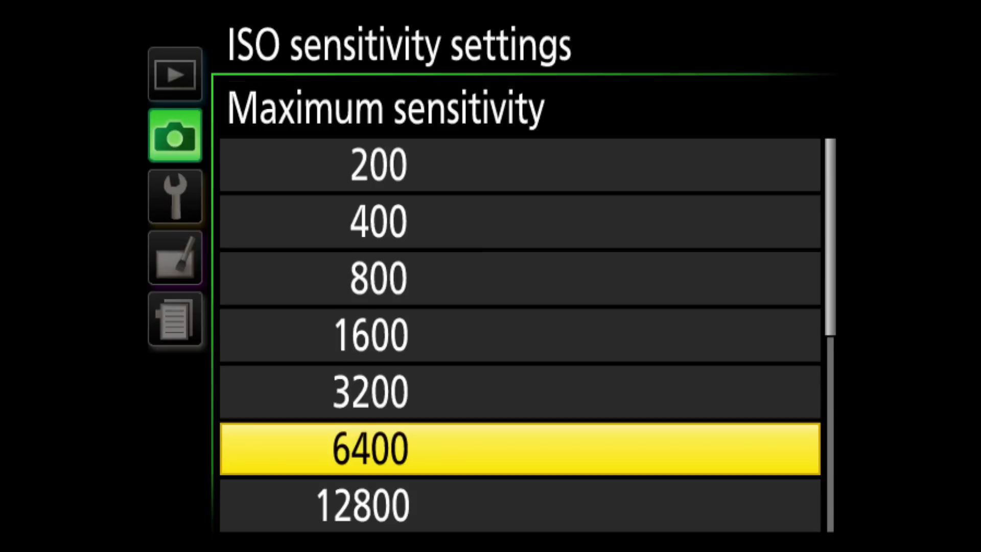
key(Return)
key(Down)
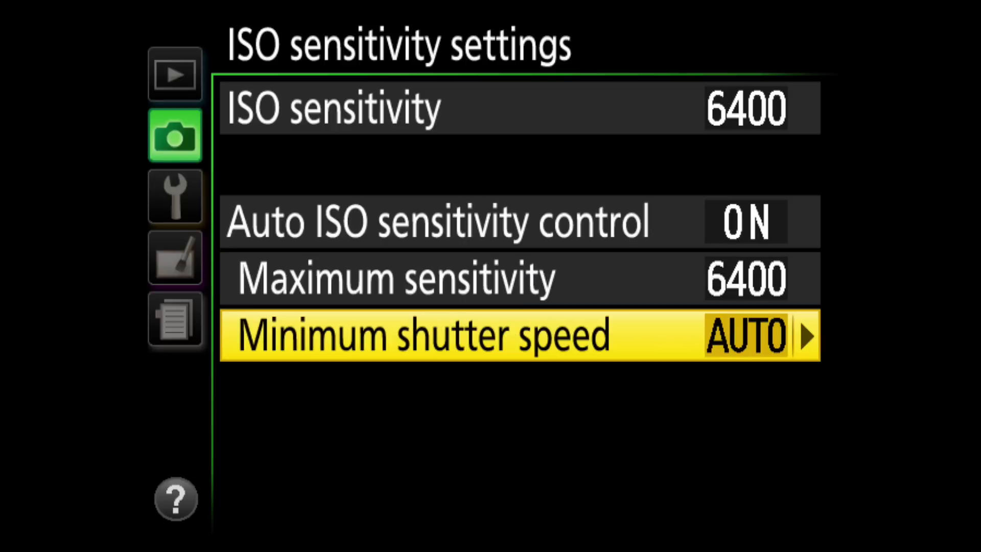
key(Right)
key(Down)
key(Down)
key(Down)
key(Down)
key(Down)
key(Down)
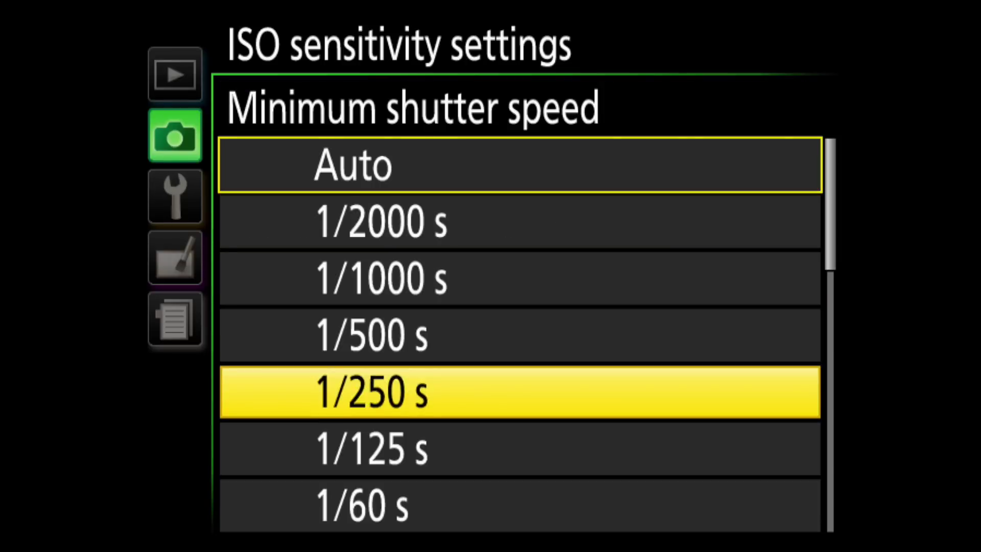
key(Return)
- Set base ISO sensitivity to 100 and exit to live view in P mode
key(Up)
key(Up)
key(Up)
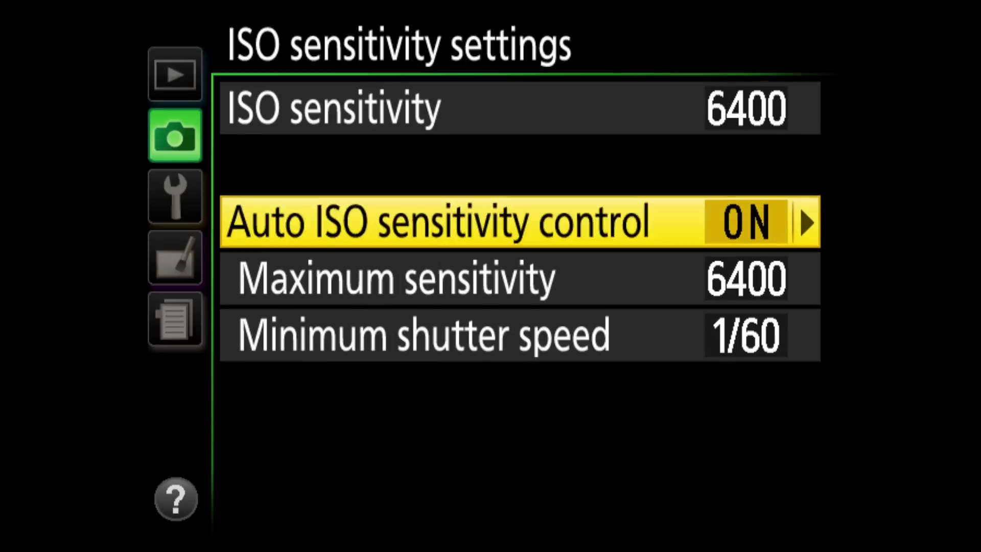
key(Right)
key(Up)
key(Up)
key(Up)
key(Up)
key(Up)
key(Up)
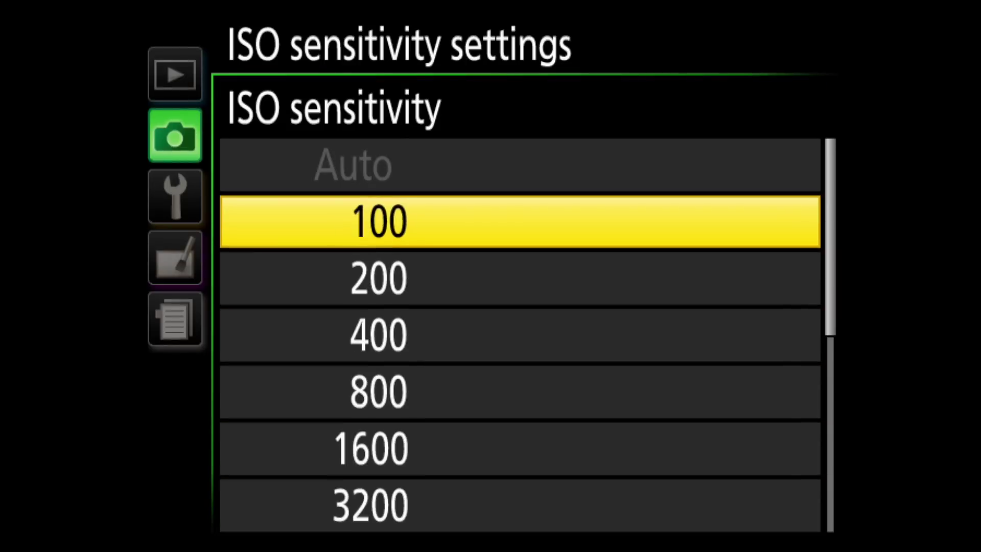
key(Return)
key(Escape)
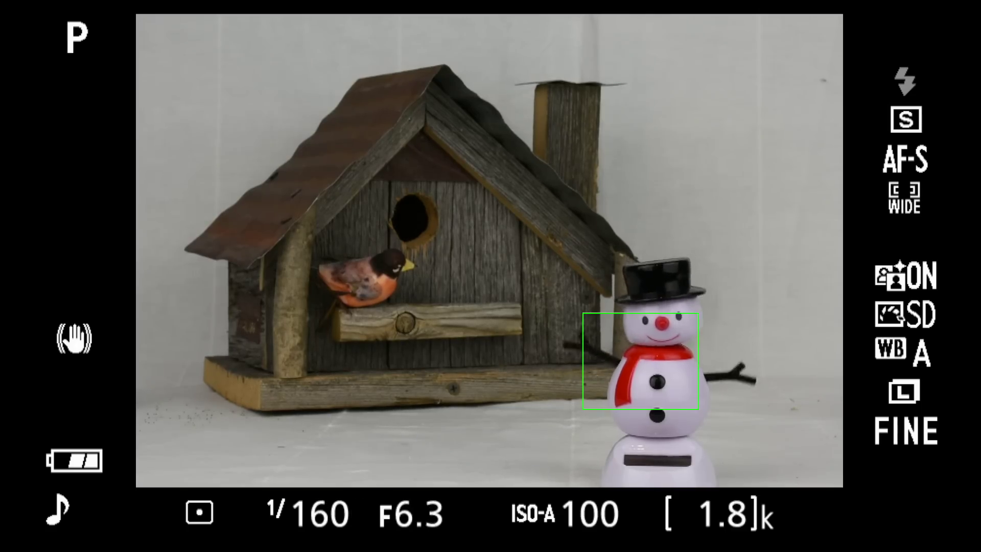
- In the quick settings panel, switch metering to center-weighted
scroll(77, 39, down, 1)
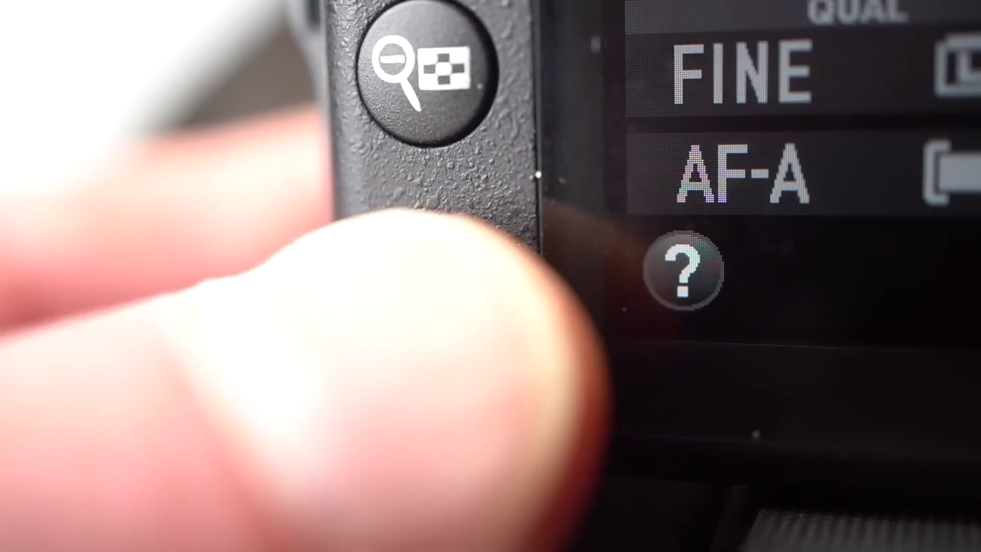
click(435, 299)
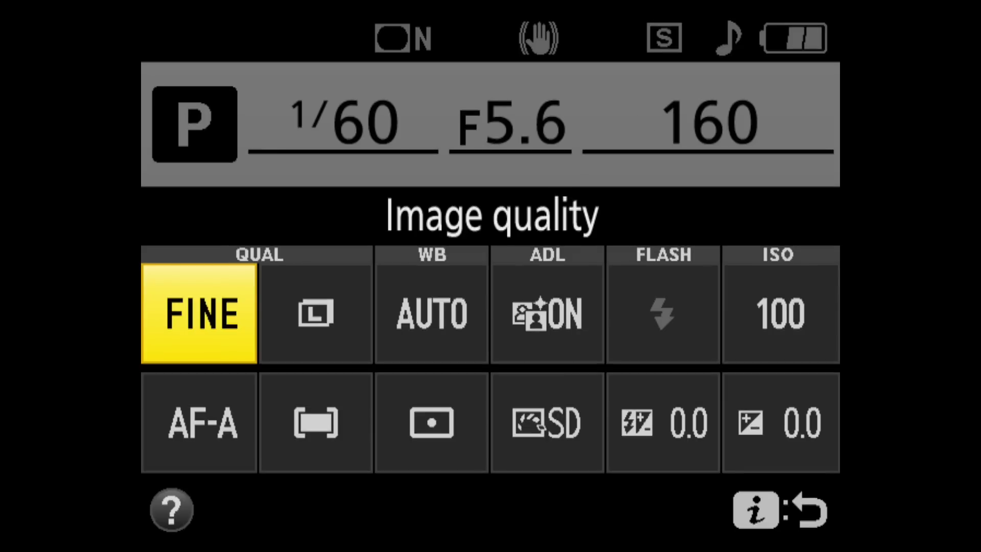
key(Down)
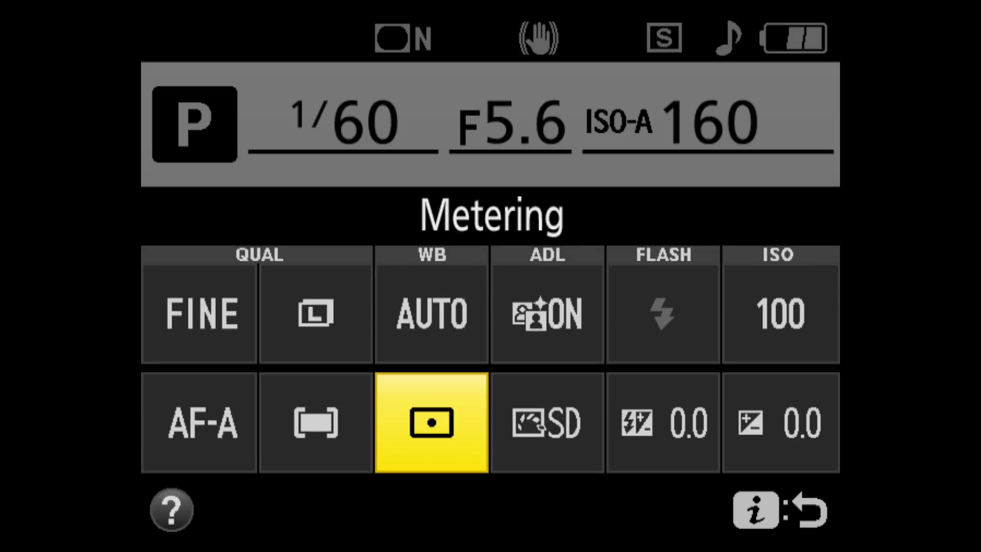
key(Return)
key(Left)
key(Return)
- Try ISO 400, then set ISO back to 100 and recheck the metering choices
key(Right)
key(Right)
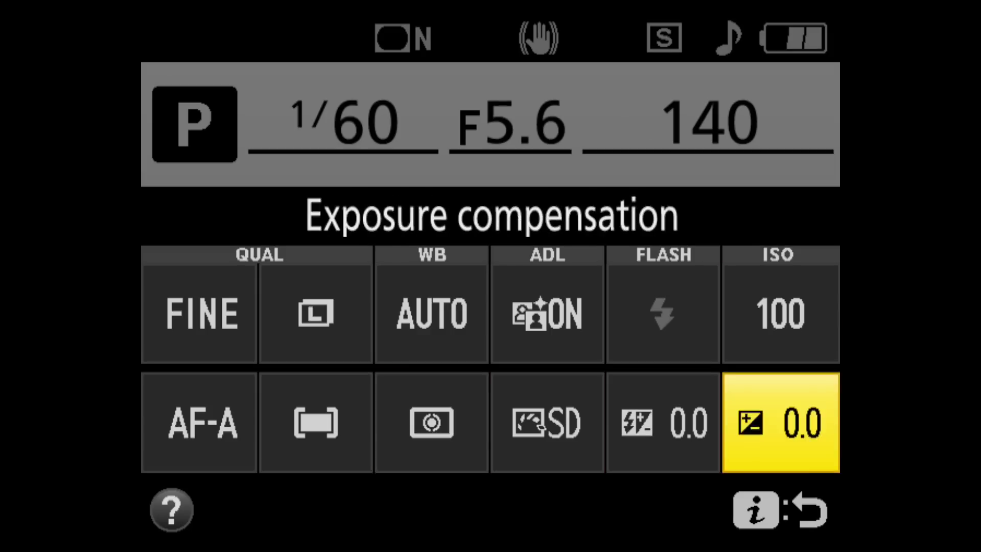
key(Up)
key(Return)
key(Right)
key(Right)
key(Return)
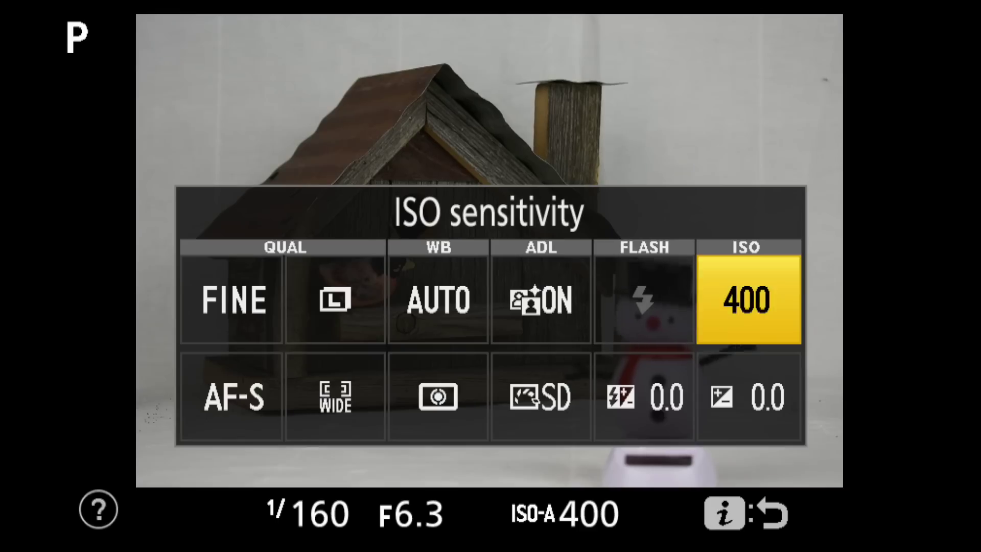
key(Return)
key(Left)
key(Left)
key(Return)
key(Down)
key(Left)
key(Left)
key(Left)
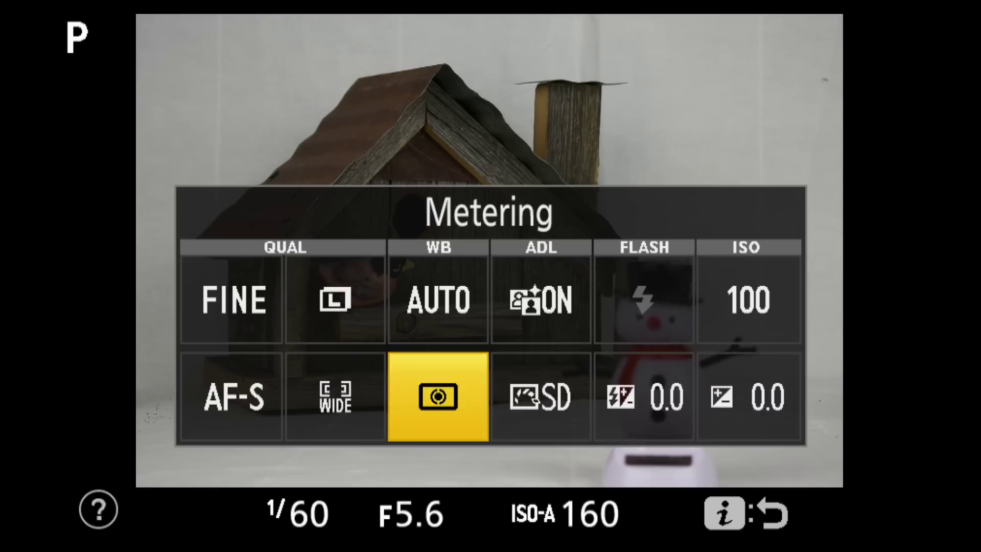
key(Return)
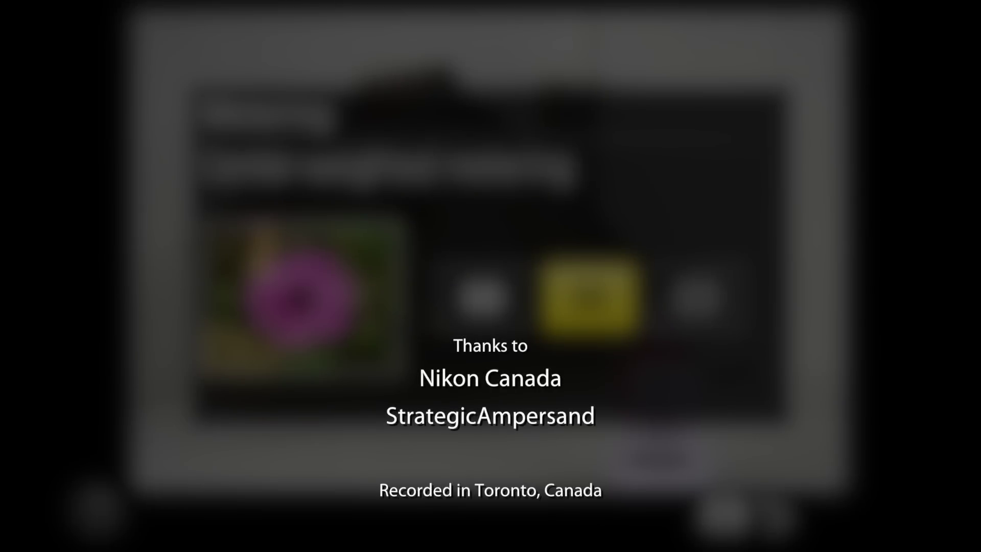